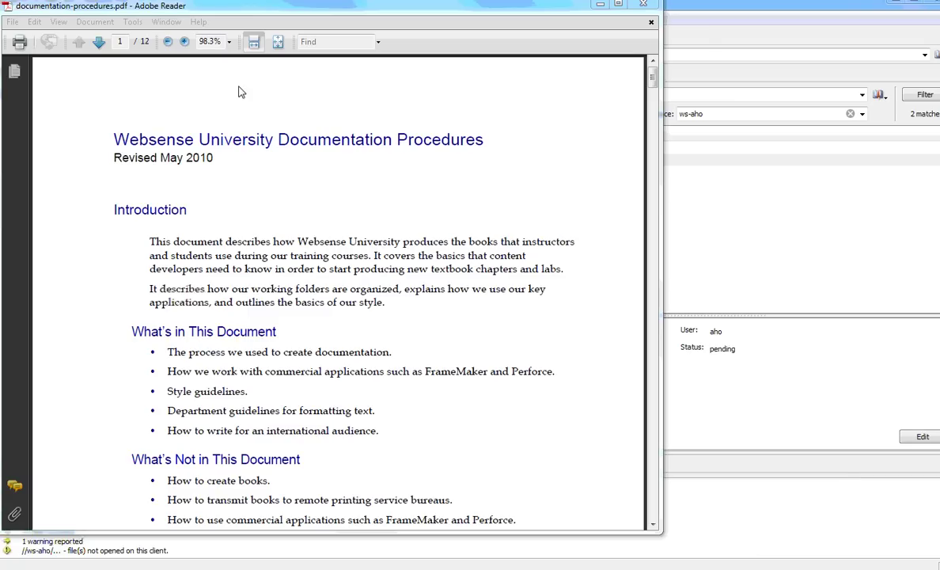
Step: Page to page 6 of the procedures PDF, select the Conditional Text section, dismiss the color-scheme prompt
{"action": "left_click", "coordinate": [100, 48]}
{"action": "left_click", "coordinate": [100, 44]}
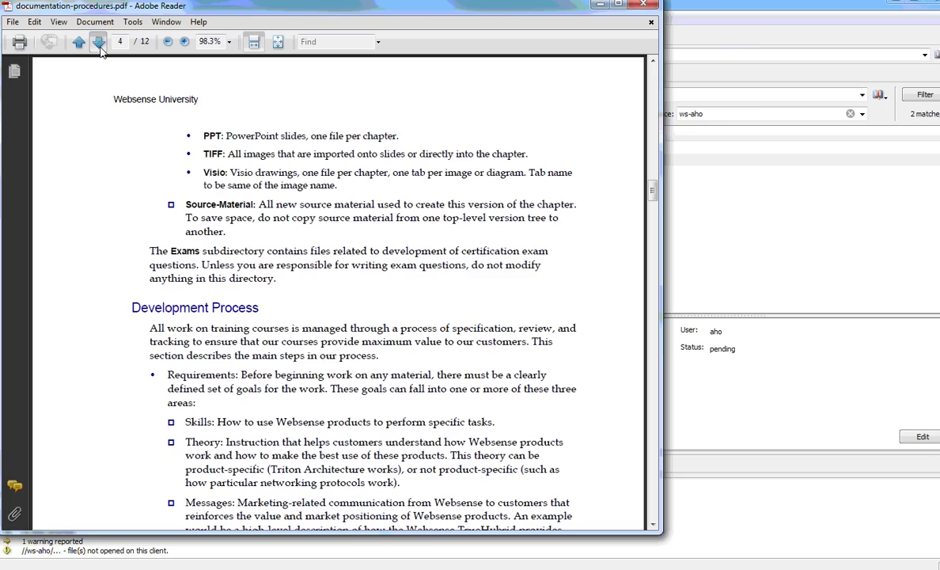
{"action": "left_click", "coordinate": [100, 44]}
{"action": "left_click", "coordinate": [99, 43]}
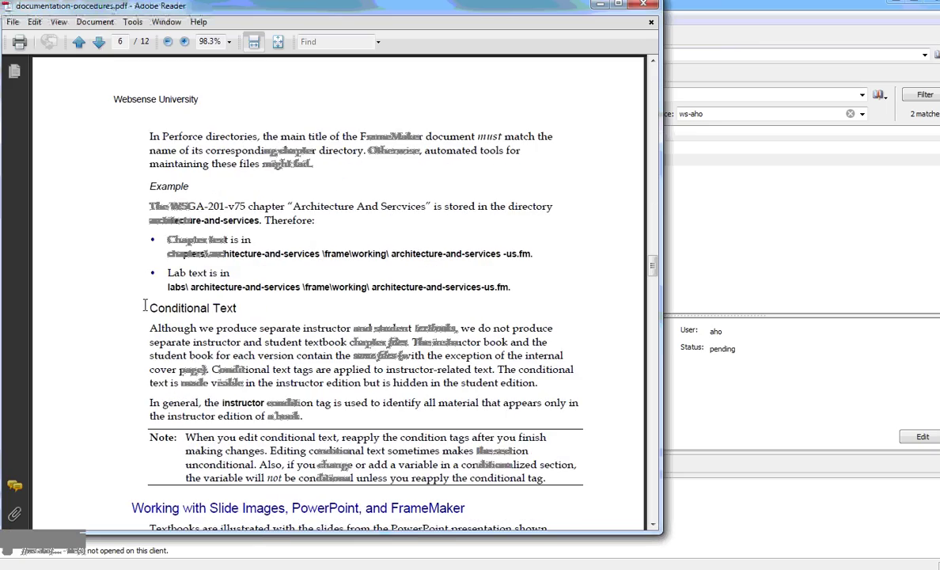
{"action": "mouse_move", "coordinate": [136, 299]}
{"action": "left_mouse_down"}
{"action": "mouse_move", "coordinate": [495, 438]}
{"action": "mouse_move", "coordinate": [563, 486]}
{"action": "left_mouse_up"}
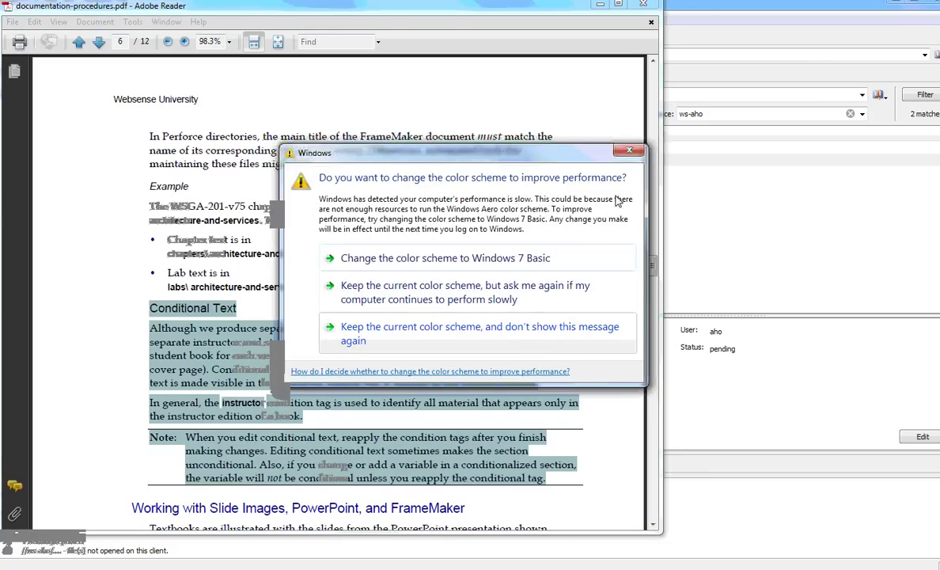
{"action": "left_click", "coordinate": [629, 151]}
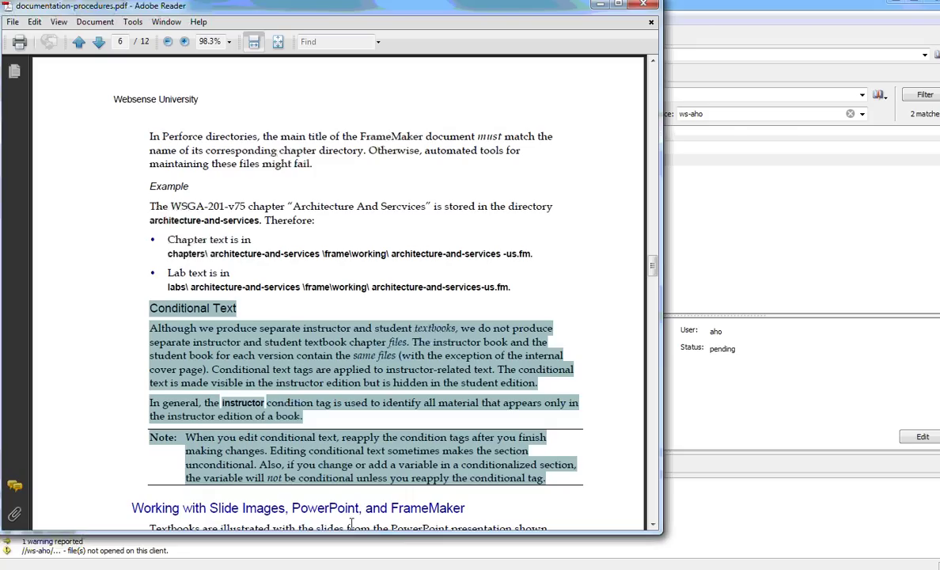
Step: Check out understanding-http.fm in P4V to the default pending changelist
{"action": "left_click", "coordinate": [273, 541]}
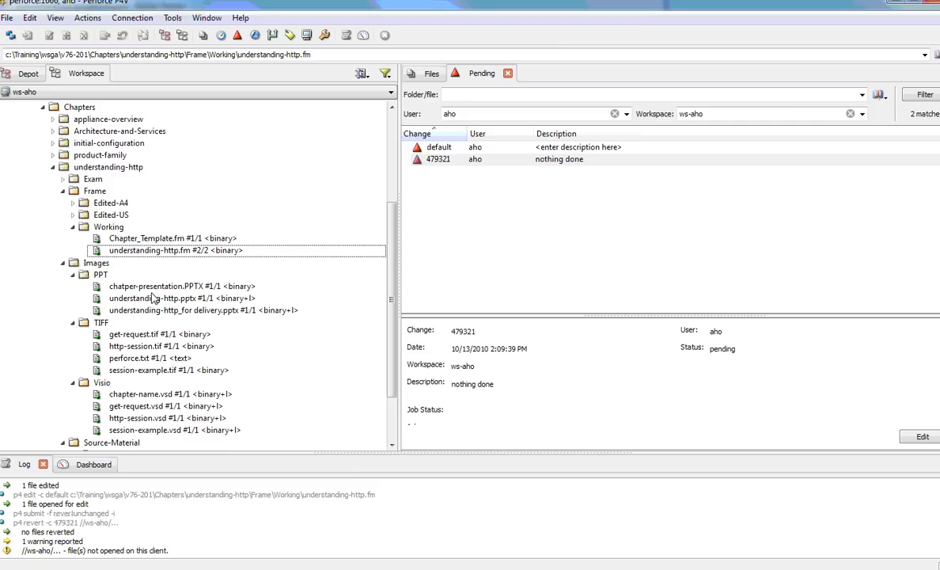
{"action": "right_click", "coordinate": [155, 250]}
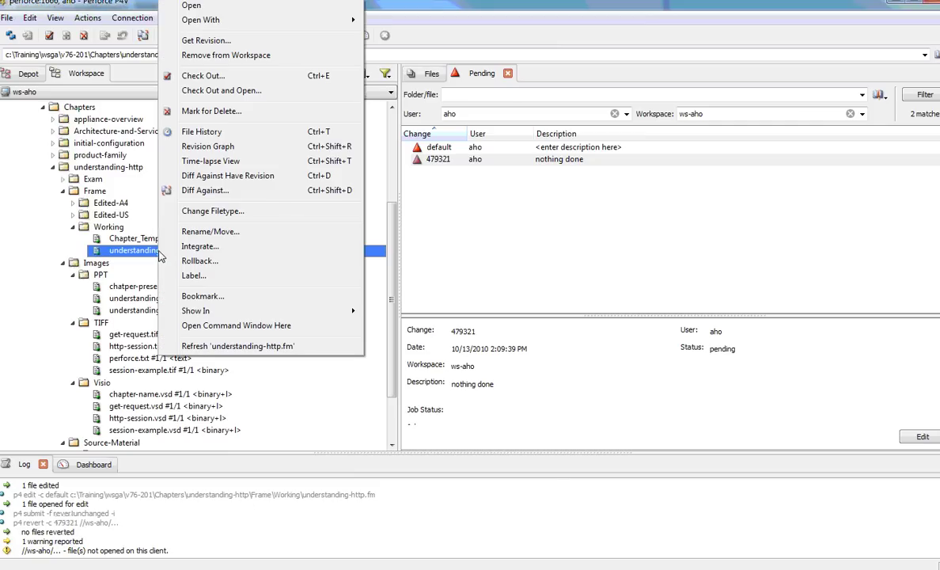
{"action": "left_click", "coordinate": [206, 75]}
{"action": "left_click", "coordinate": [498, 351]}
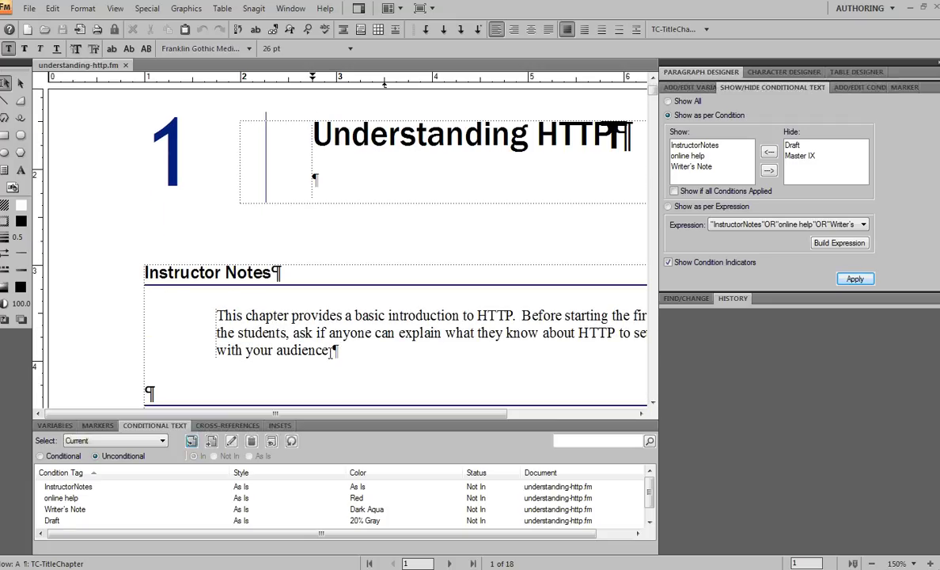
Step: Select the Instructor Notes paragraph and confirm the InstructorNotes condition tag is applied to it
{"action": "mouse_move", "coordinate": [333, 350]}
{"action": "left_mouse_down"}
{"action": "mouse_move", "coordinate": [152, 290]}
{"action": "mouse_move", "coordinate": [131, 258]}
{"action": "left_mouse_up"}
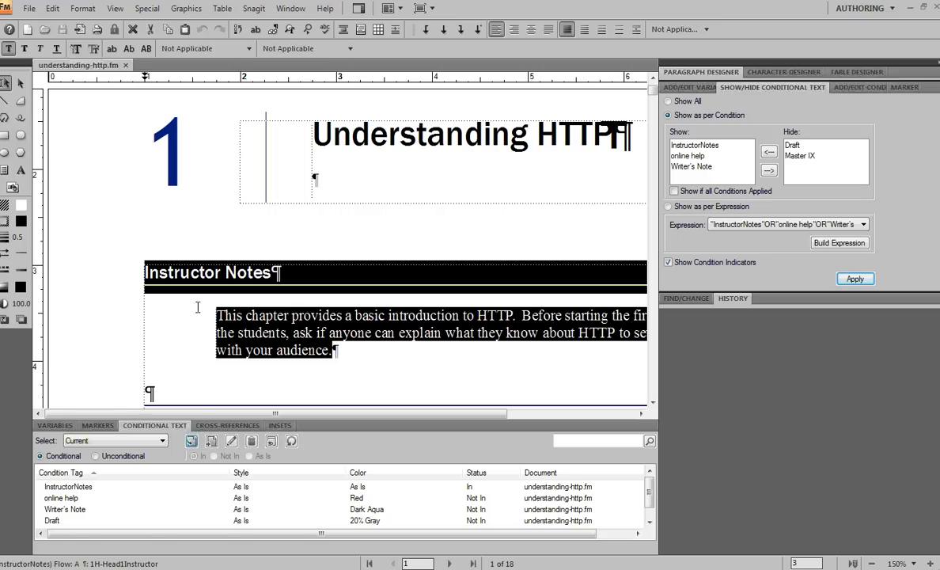
{"action": "left_click", "coordinate": [62, 488]}
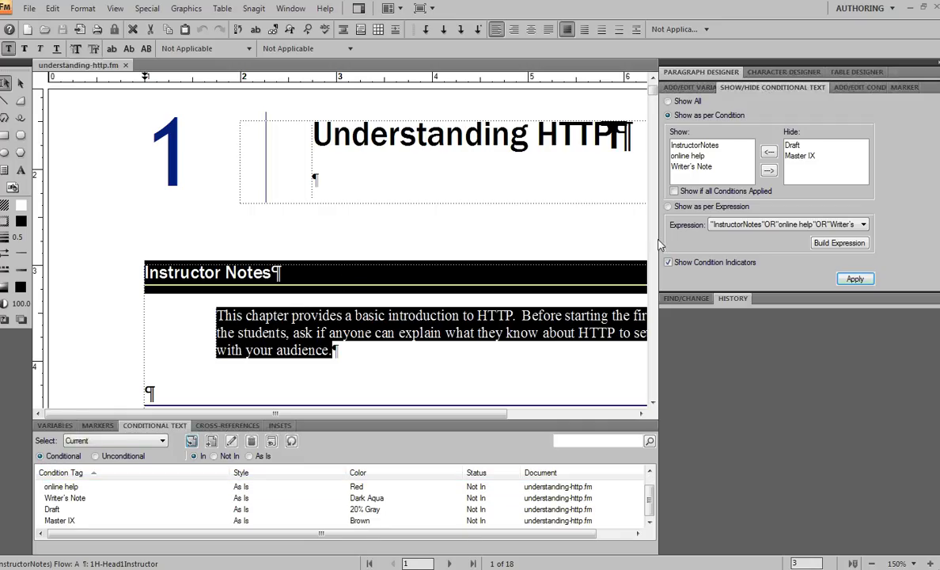
Step: Tag the HTTP Session and HTTP and Proxy Servers bullets as Conditional with InstructorNotes set to In
{"action": "scroll", "coordinate": [607, 251], "scroll_direction": "down", "scroll_amount": 5}
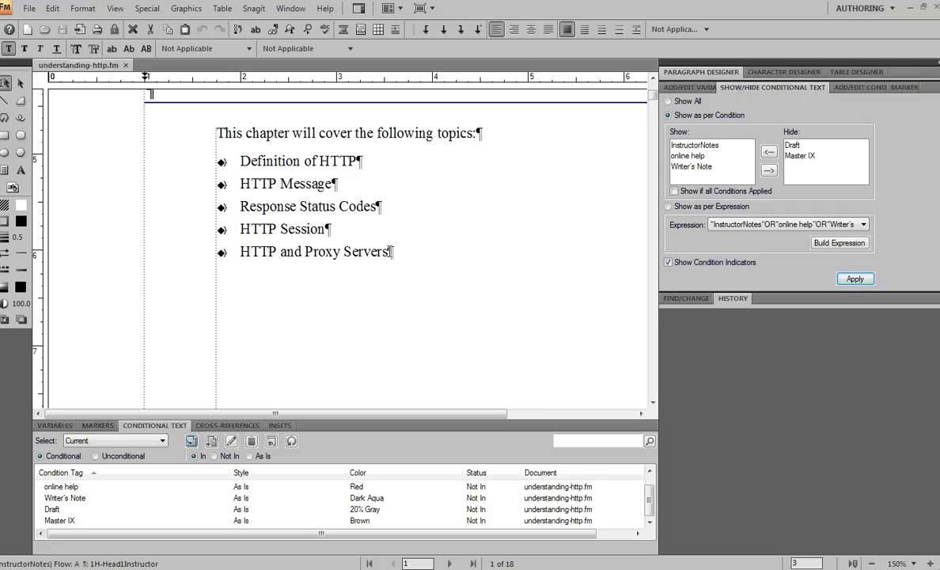
{"action": "left_click_drag", "start_coordinate": [391, 252], "coordinate": [218, 229]}
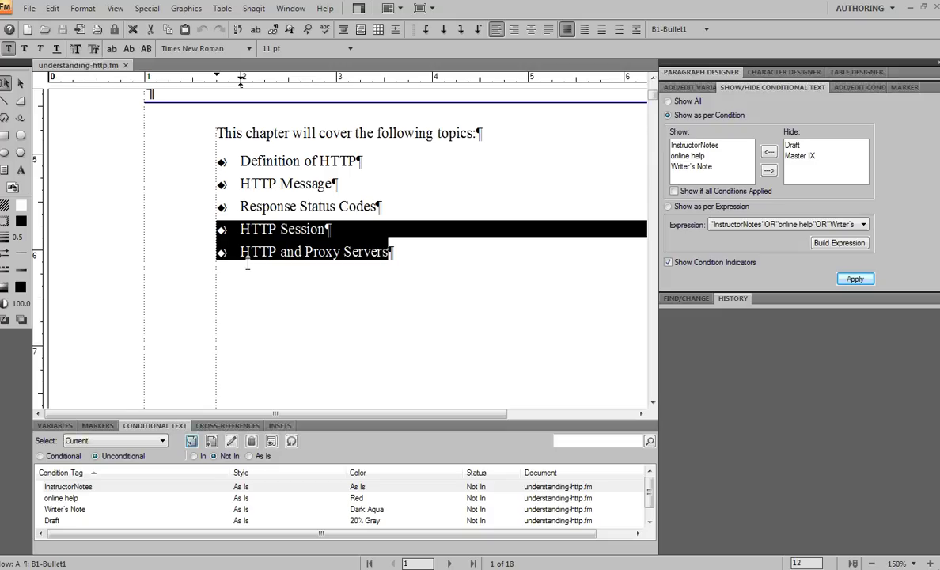
{"action": "left_click", "coordinate": [93, 488]}
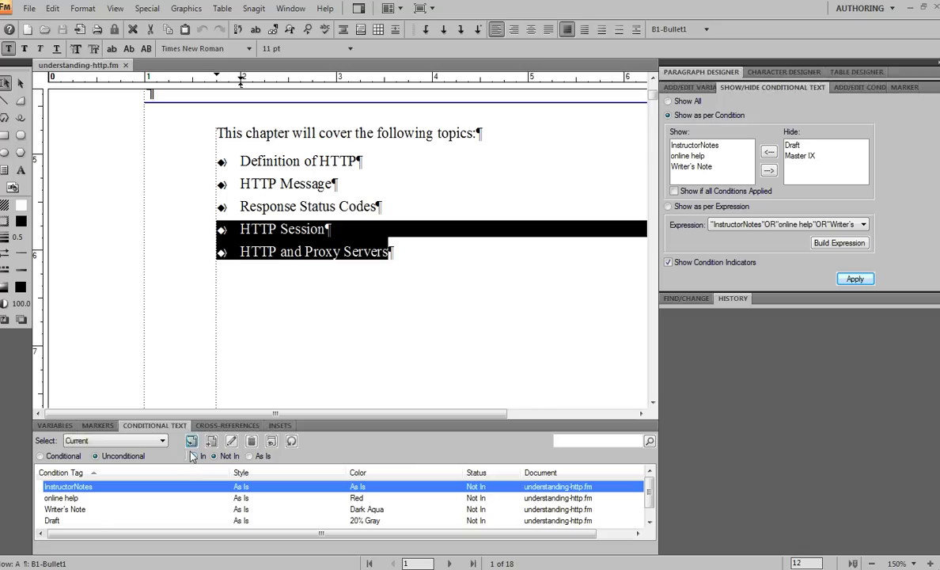
{"action": "left_click", "coordinate": [40, 456]}
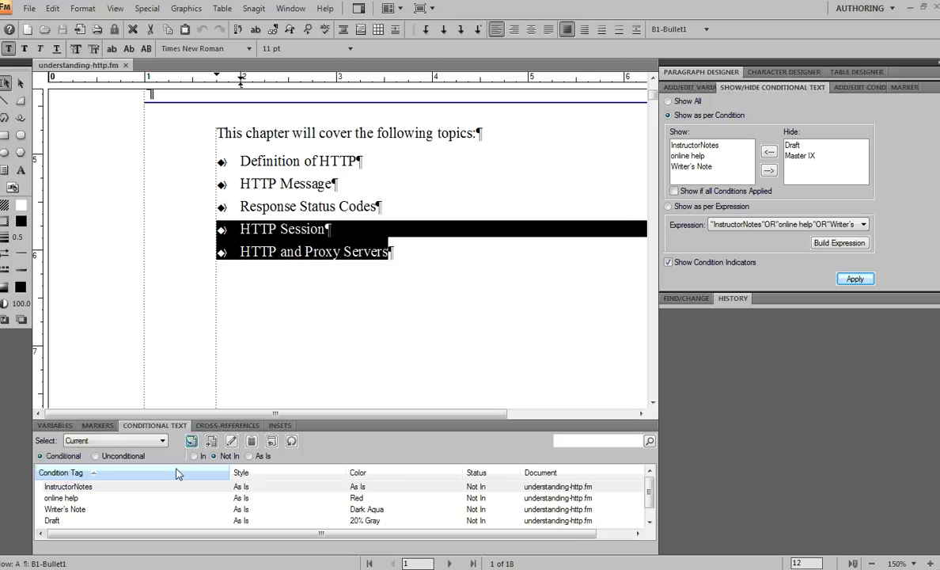
{"action": "left_click", "coordinate": [193, 457]}
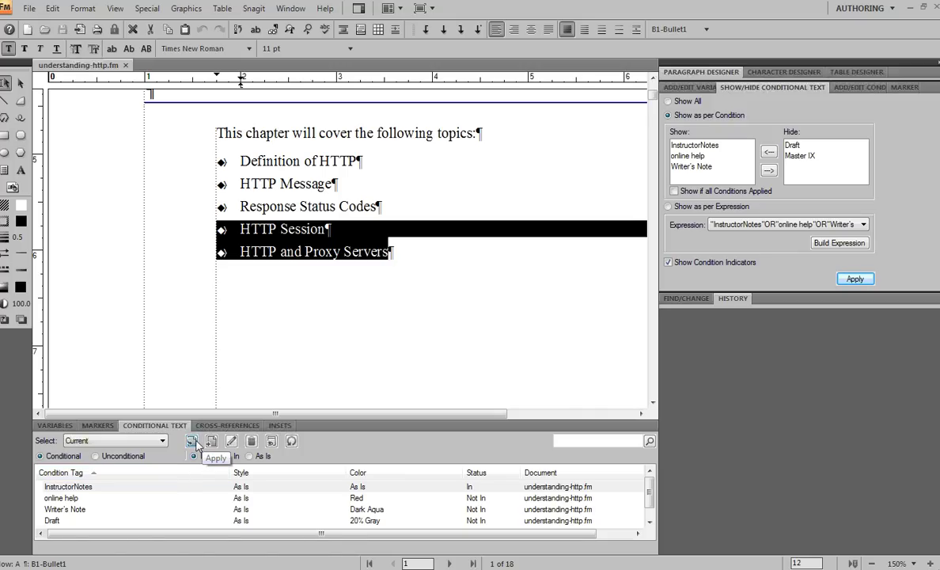
{"action": "left_click", "coordinate": [192, 442]}
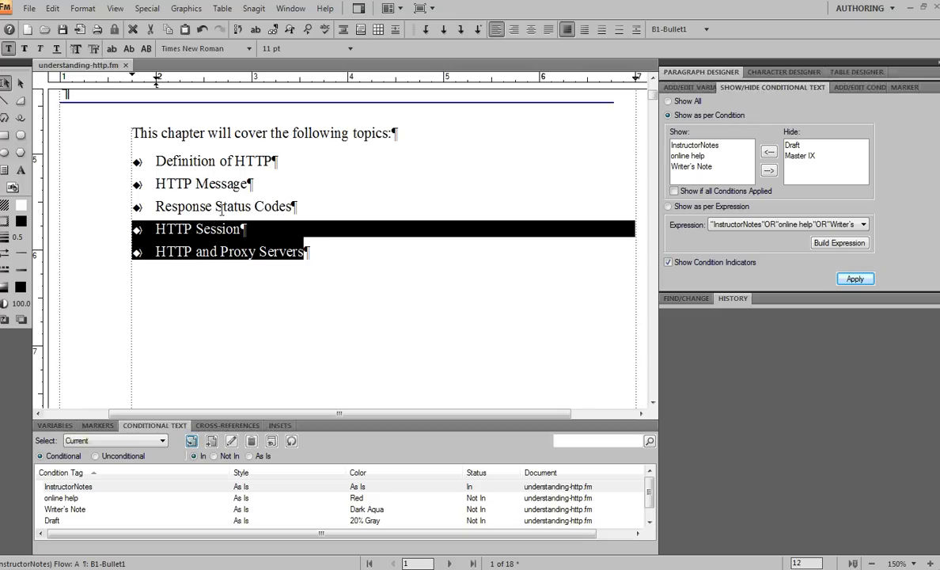
Step: Move InstructorNotes to Hide in Show/Hide Conditional Text, apply it, and accept the undo warning
{"action": "scroll", "coordinate": [182, 238], "scroll_direction": "up", "scroll_amount": 3}
{"action": "scroll", "coordinate": [186, 301], "scroll_direction": "up", "scroll_amount": 3}
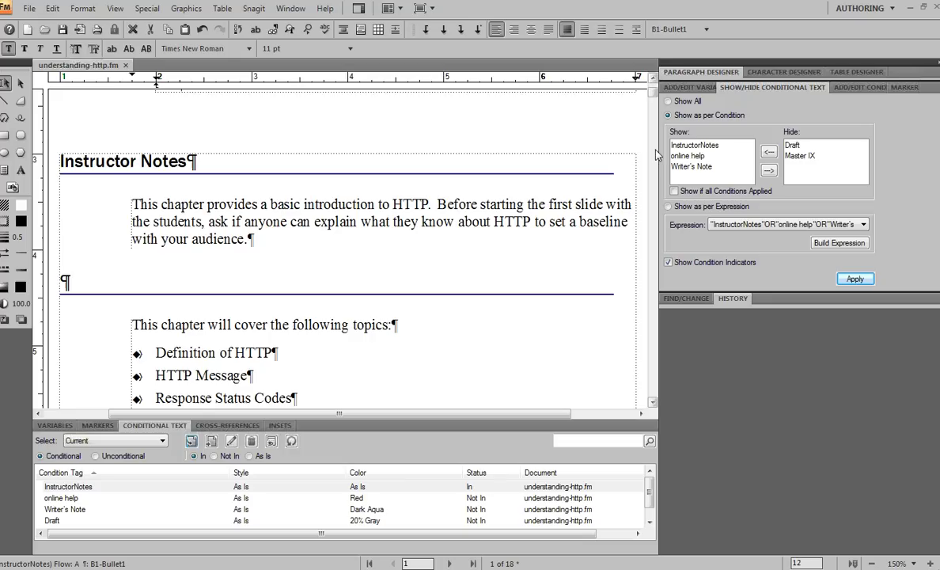
{"action": "left_click", "coordinate": [703, 147]}
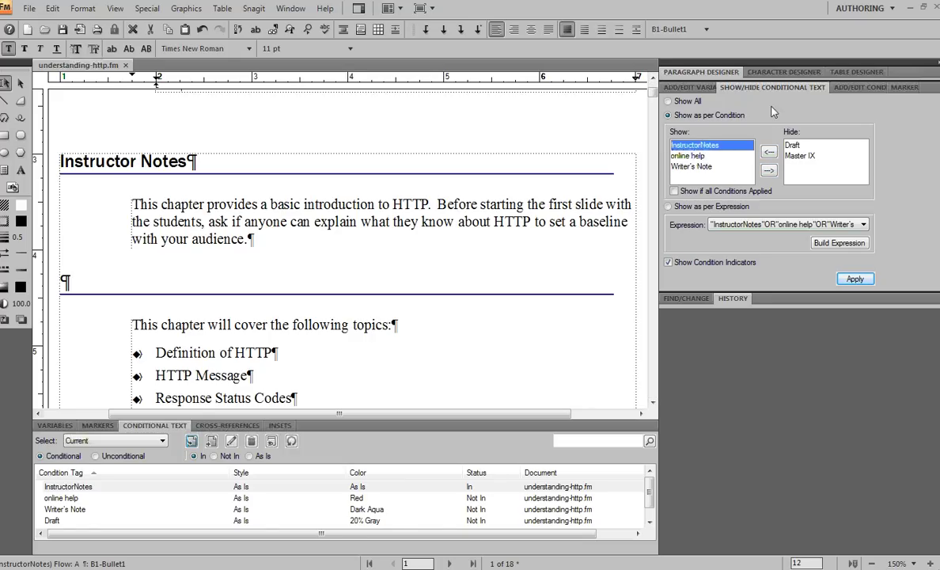
{"action": "left_click", "coordinate": [768, 171]}
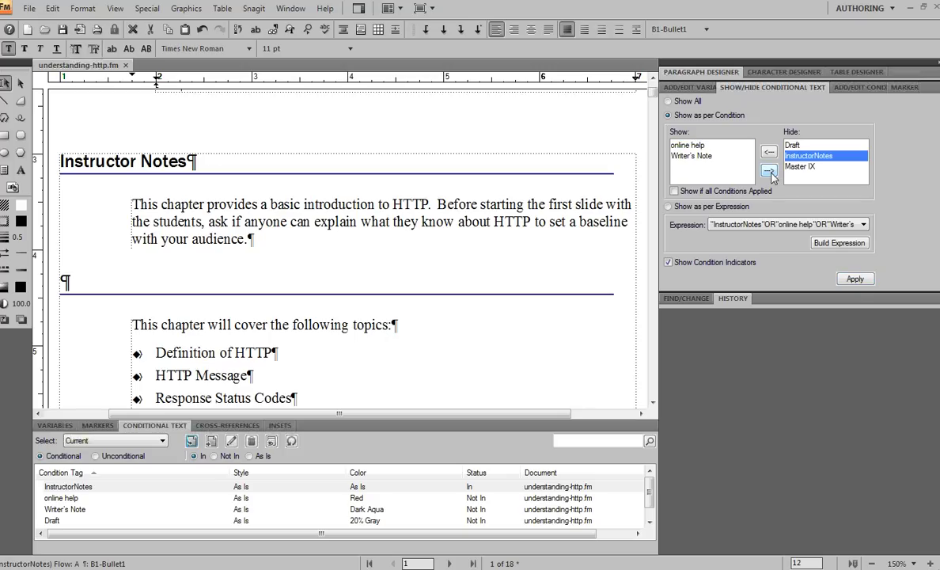
{"action": "left_click", "coordinate": [856, 280]}
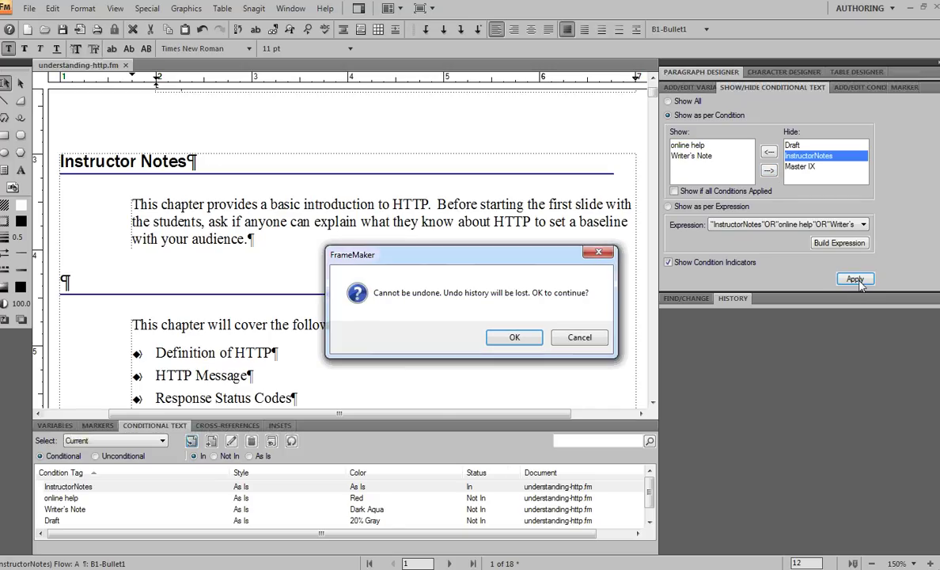
{"action": "left_click", "coordinate": [516, 338]}
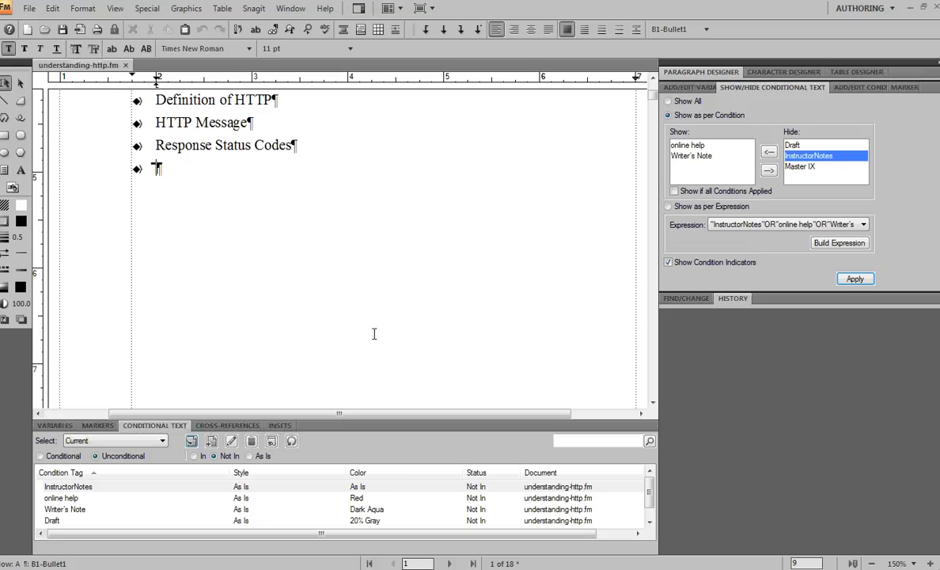
{"action": "left_click", "coordinate": [652, 79]}
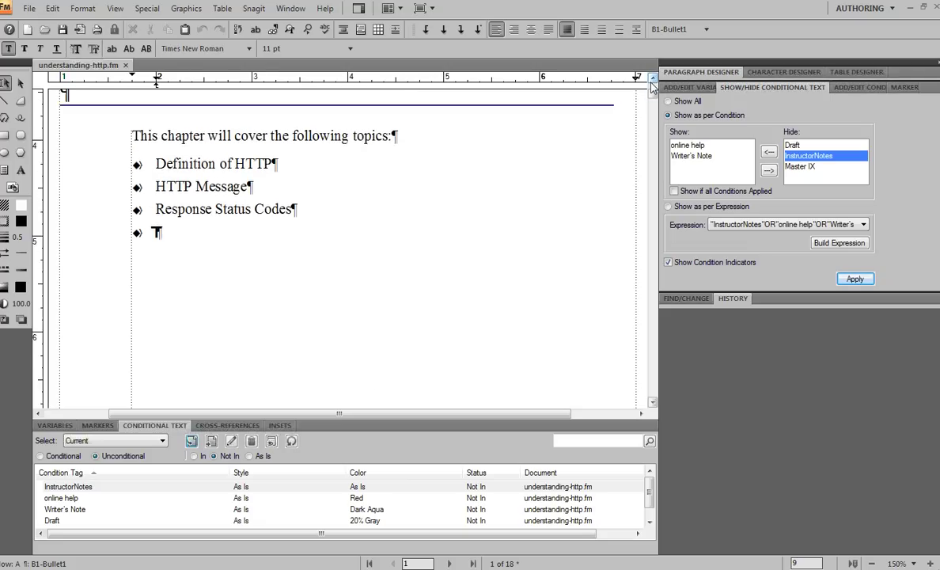
{"action": "left_click", "coordinate": [652, 80]}
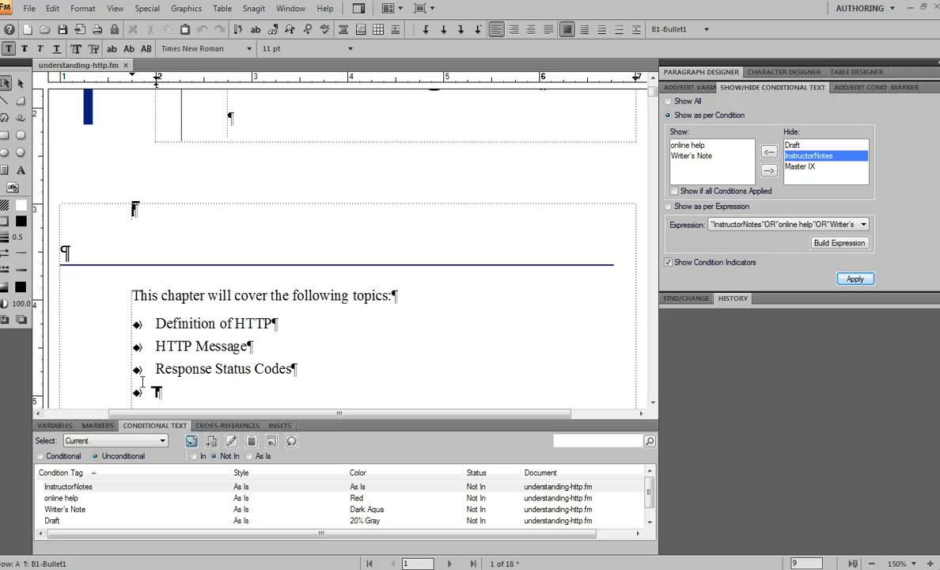